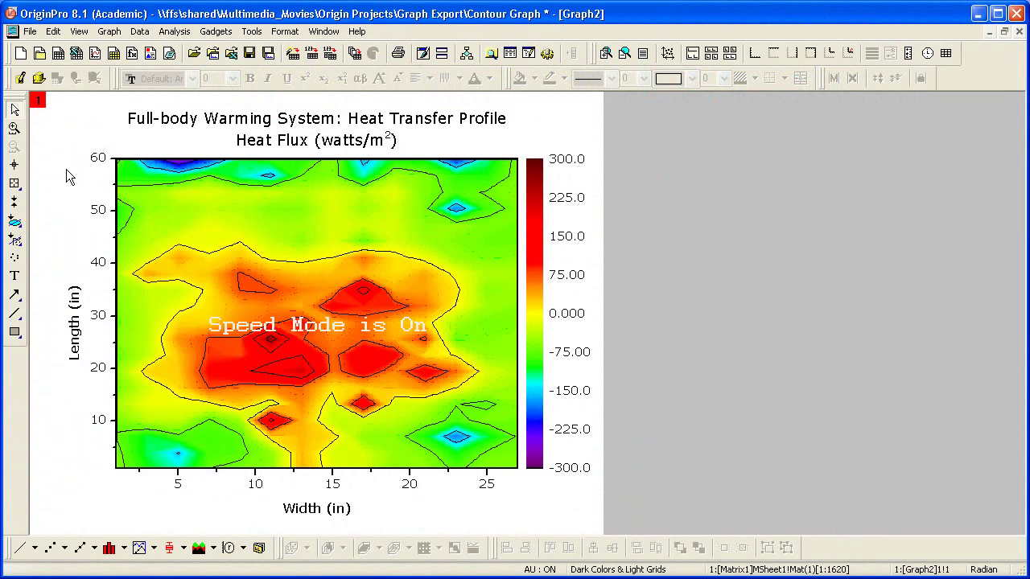
# Start a graph export with Encapsulated Postscript (*.eps) as the image type and active-page export
pyautogui.click(29, 31)
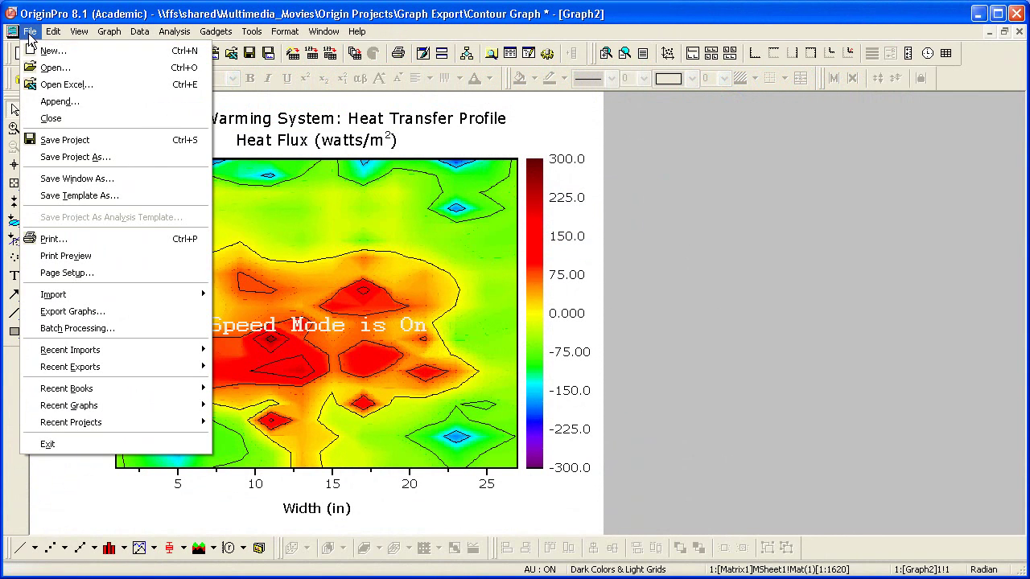
pyautogui.click(122, 313)
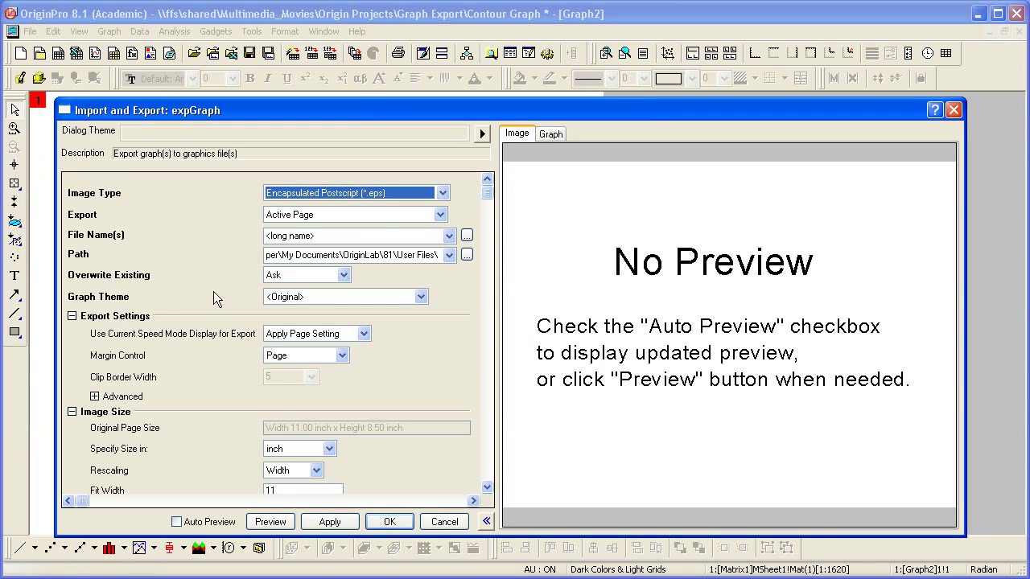
pyautogui.click(443, 194)
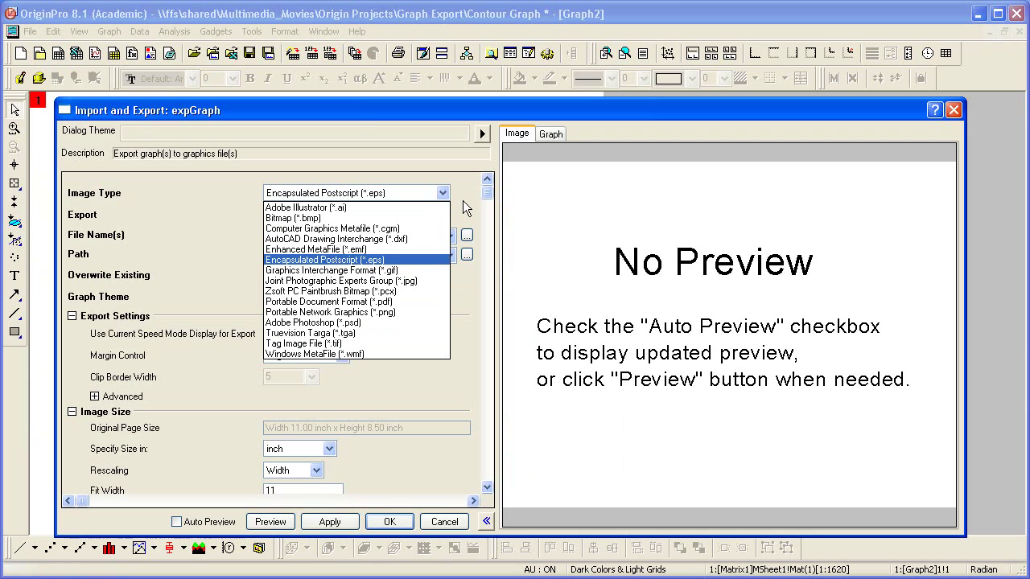
pyautogui.click(463, 208)
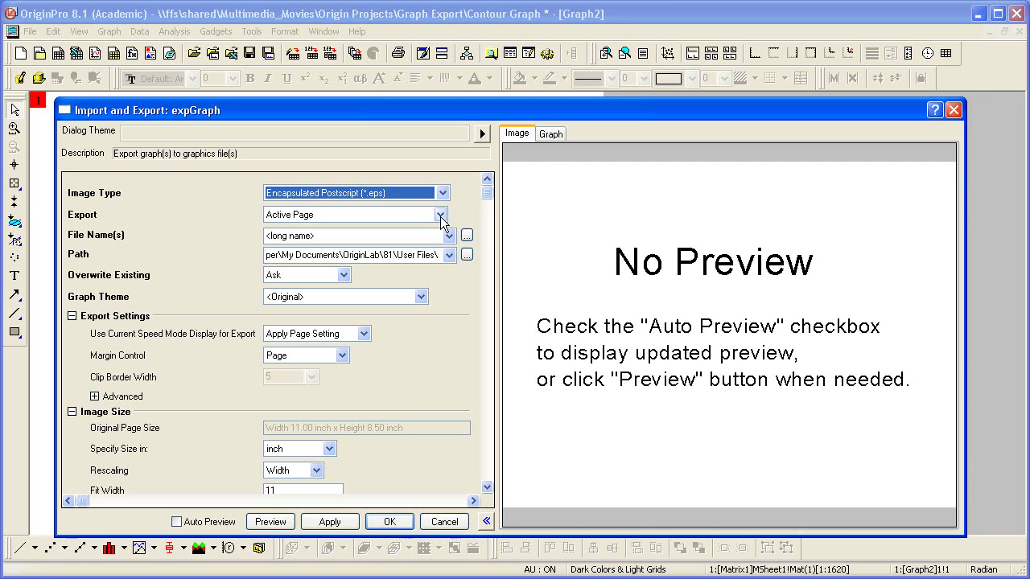
pyautogui.click(441, 215)
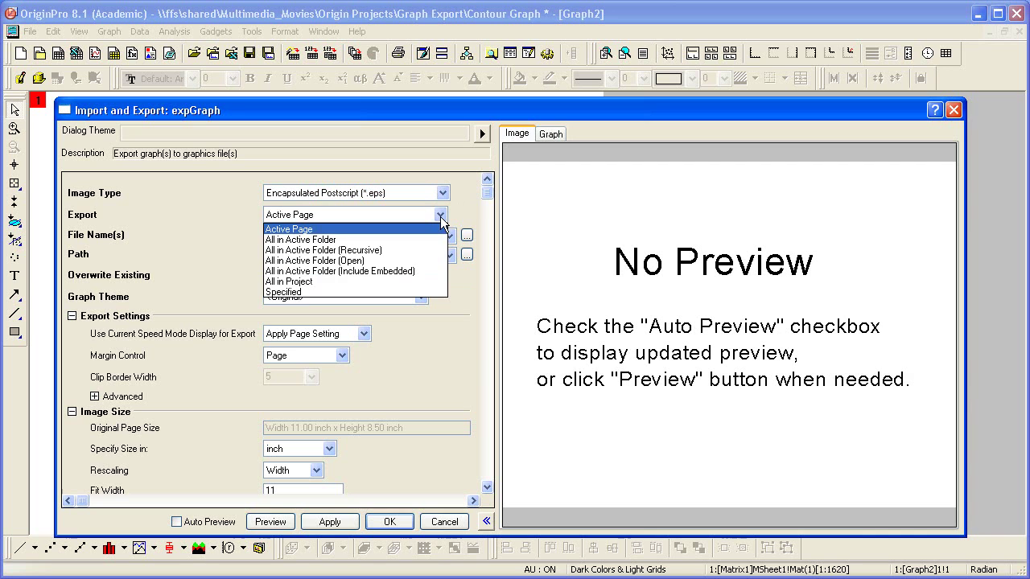
# Keep Active Page export and name the export file 'My Contour Graph'
pyautogui.click(442, 215)
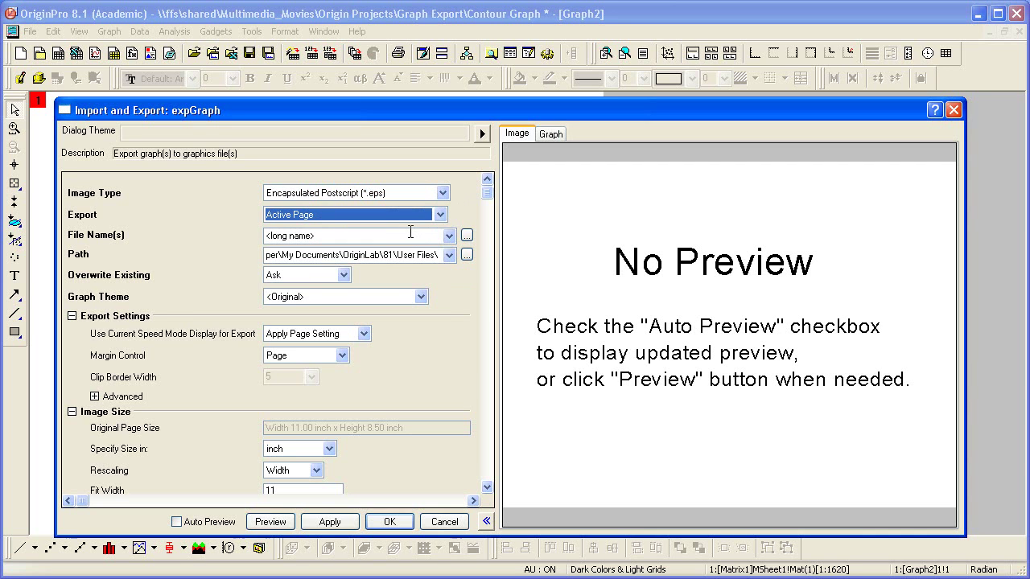
pyautogui.press('Tab')
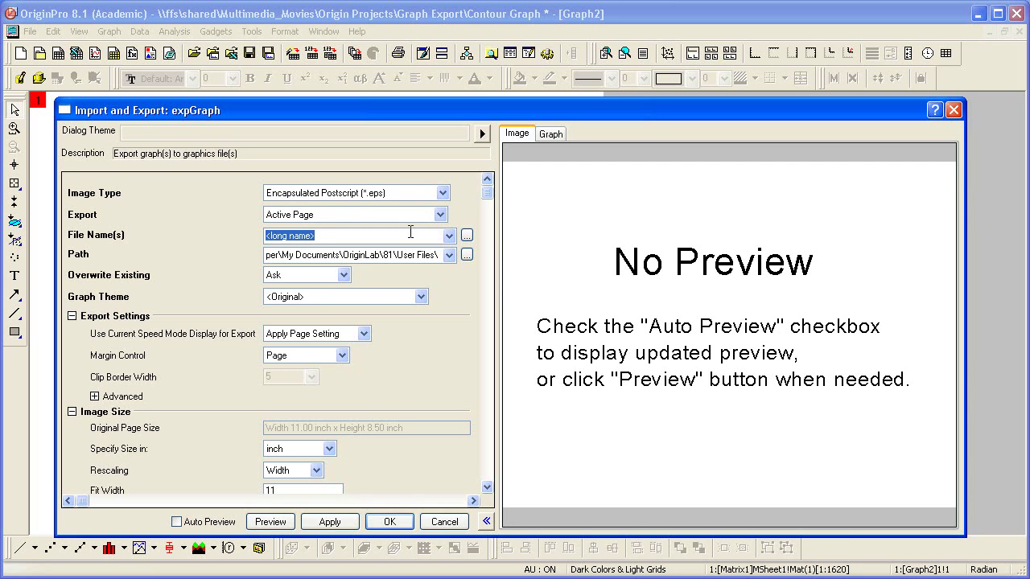
pyautogui.write('My Contour Graph')
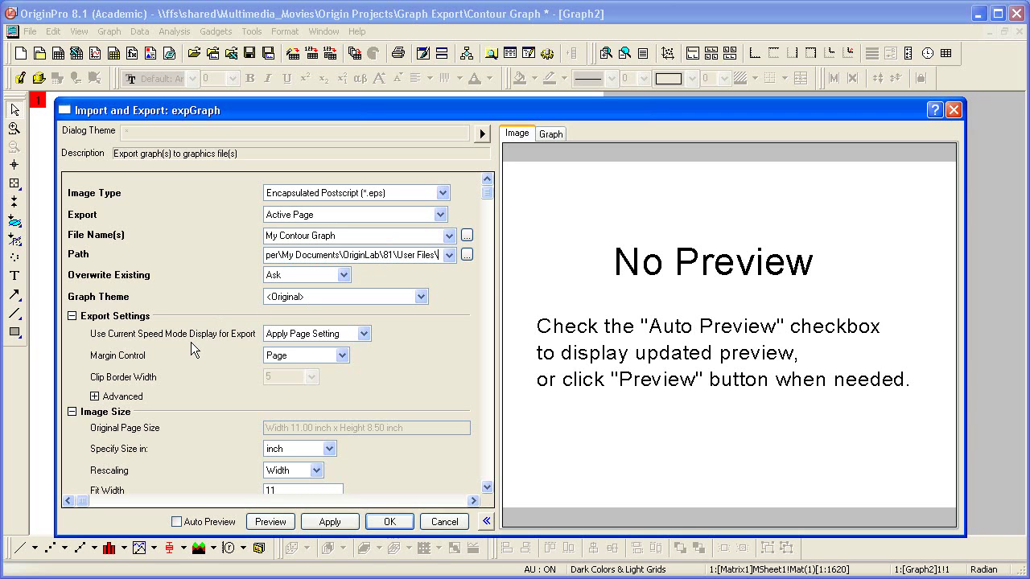
# Turn on Auto Preview, keep Apply Page Setting speed mode, and set margins to Tight in Page
pyautogui.click(178, 523)
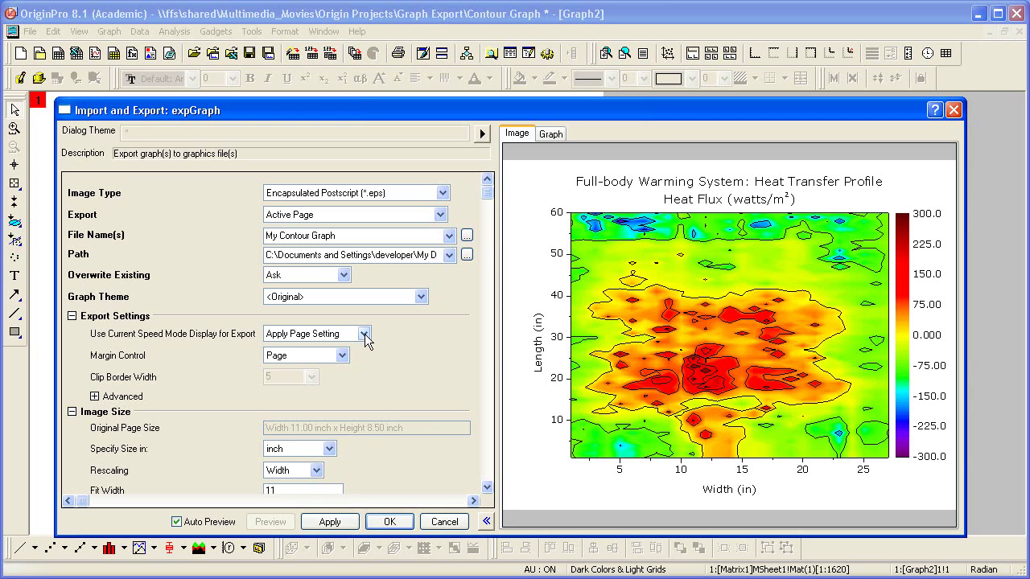
pyautogui.click(365, 334)
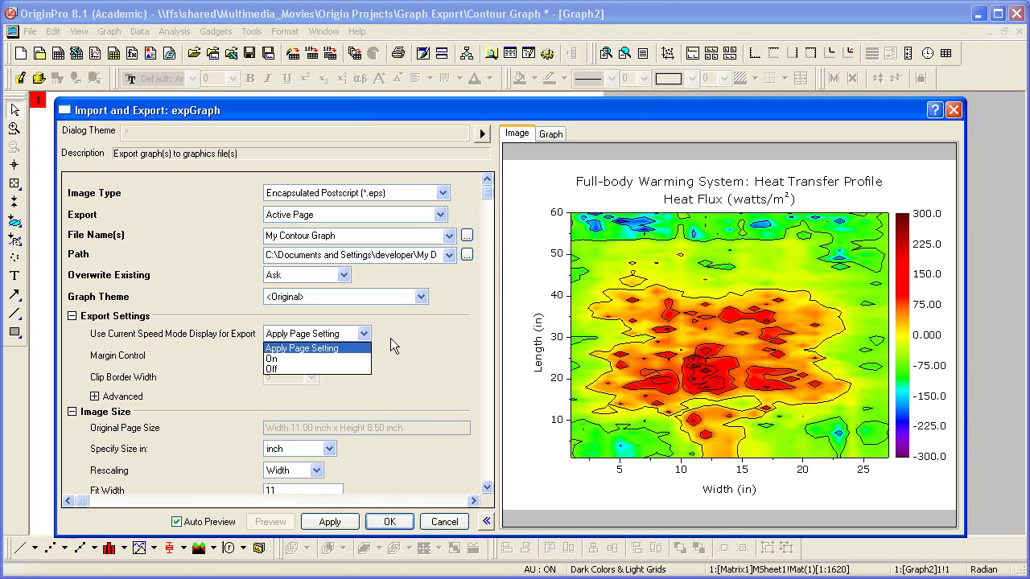
pyautogui.click(365, 337)
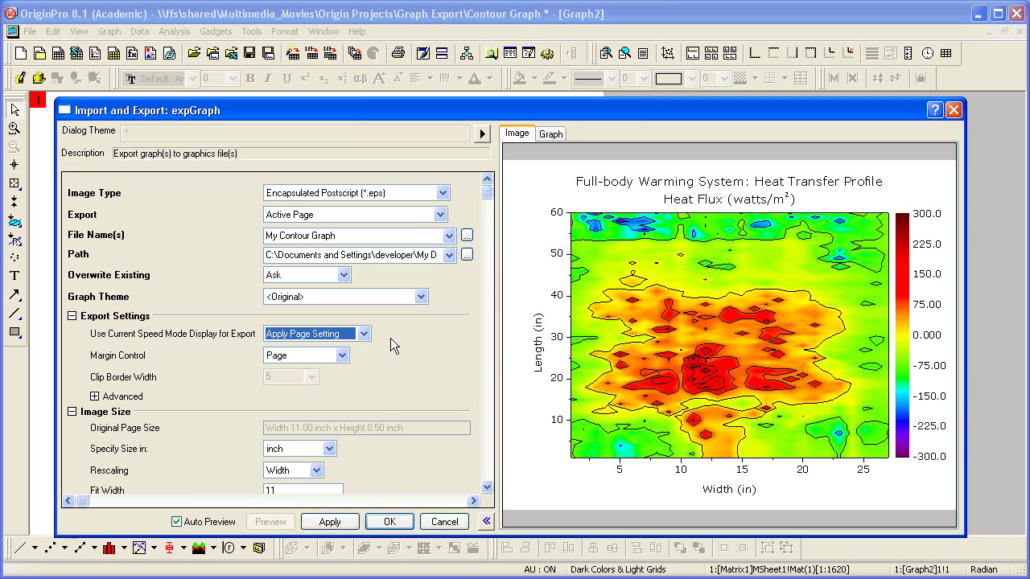
pyautogui.click(345, 357)
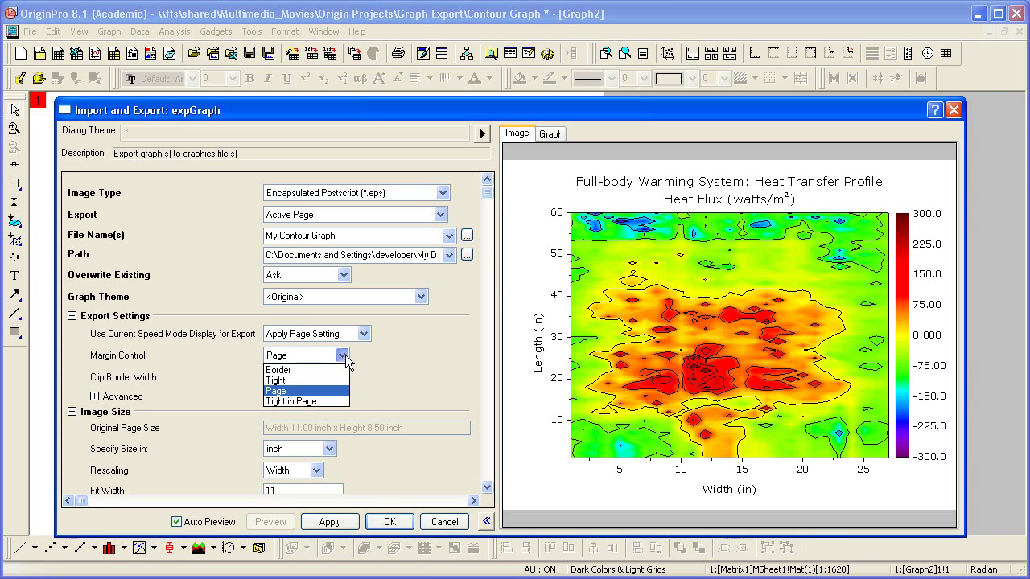
pyautogui.click(345, 402)
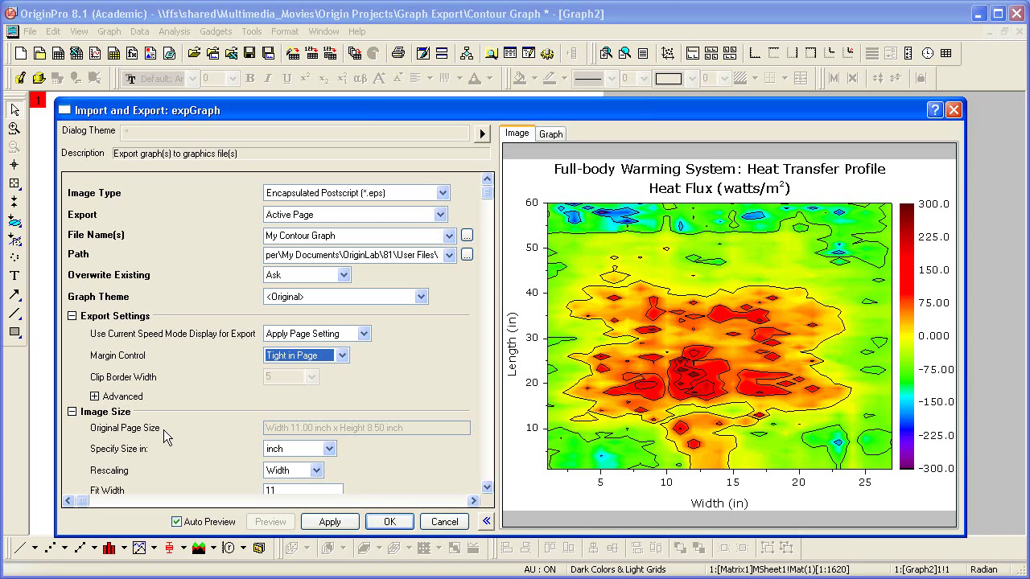
# Change the export Fit Width from 11 to 3 inches, giving a 2.33-inch height
pyautogui.scroll(-3, 170, 443)
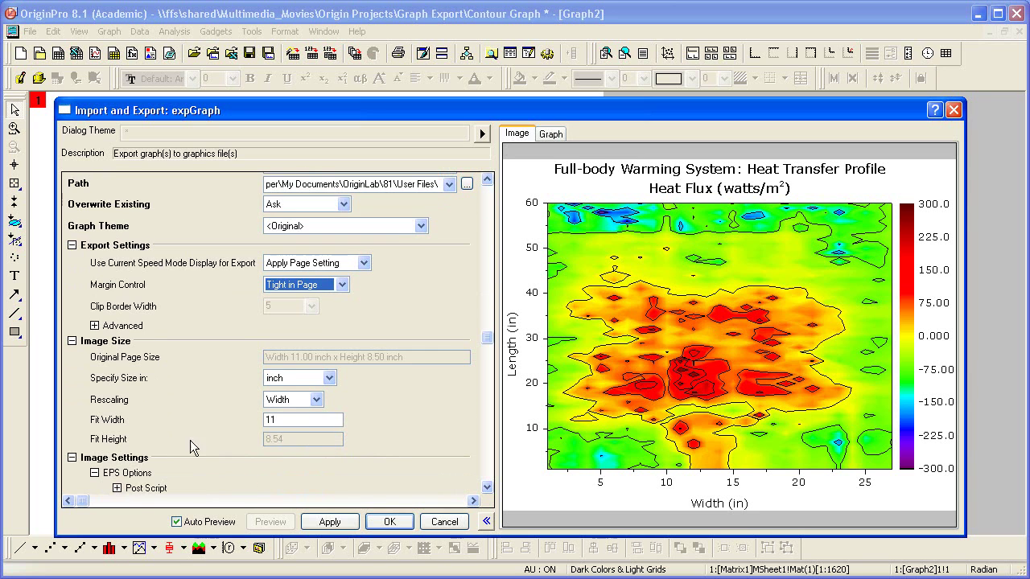
pyautogui.doubleClick(273, 420)
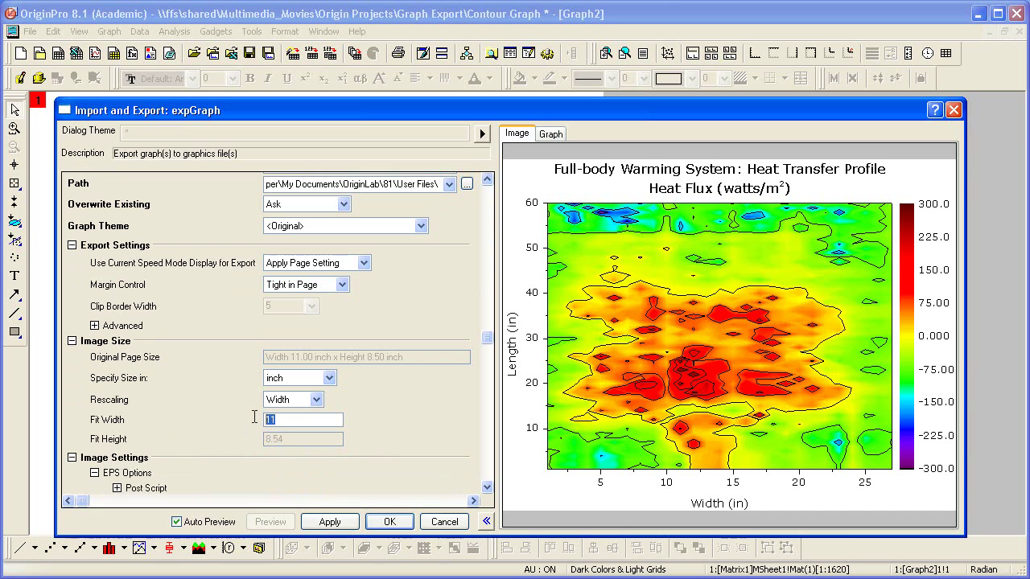
pyautogui.write('3')
pyautogui.click(376, 433)
pyautogui.scroll(-3, 380, 441)
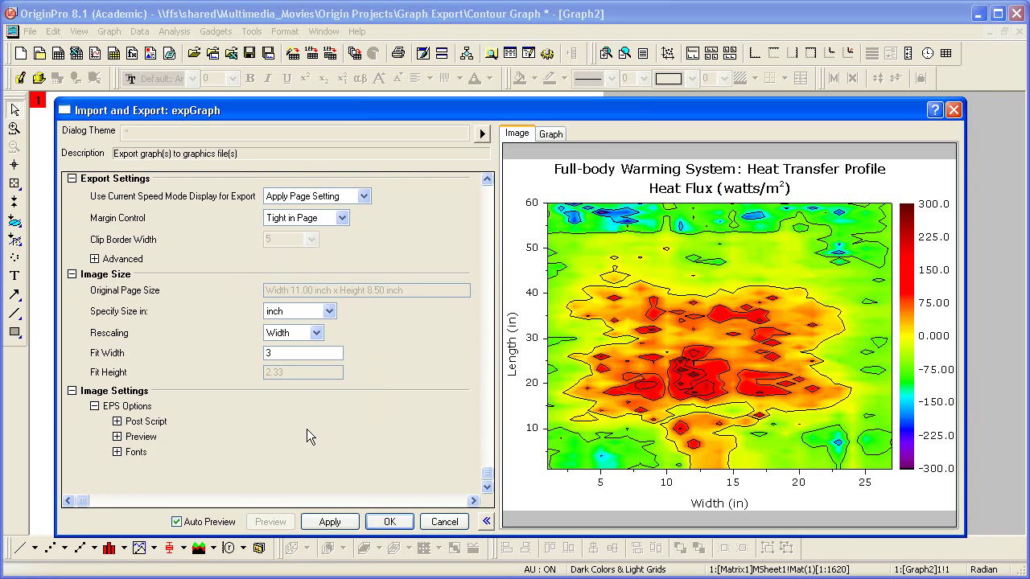
# Expand the EPS Preview options and leave the embedded preview at None
pyautogui.click(117, 436)
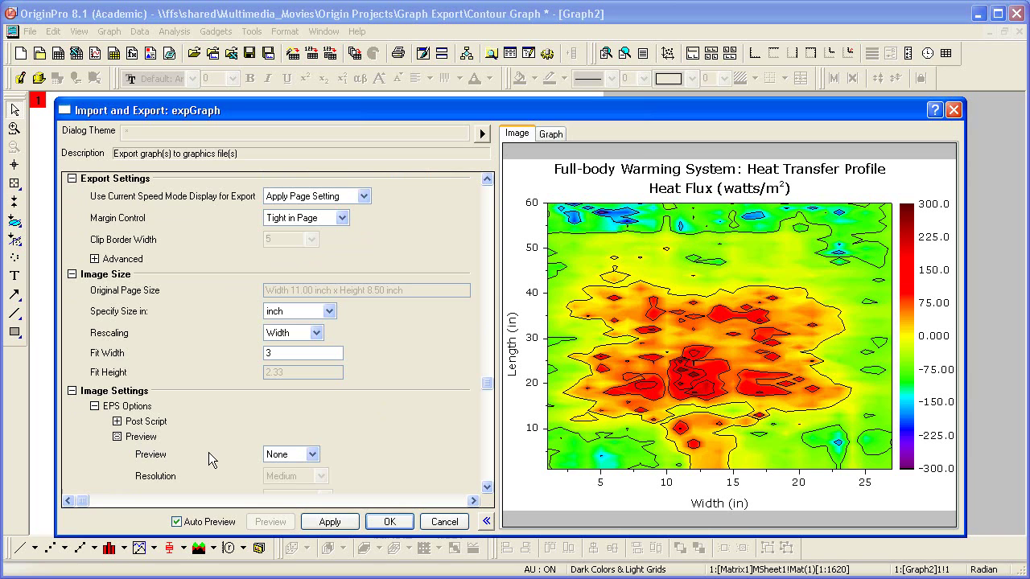
pyautogui.click(313, 456)
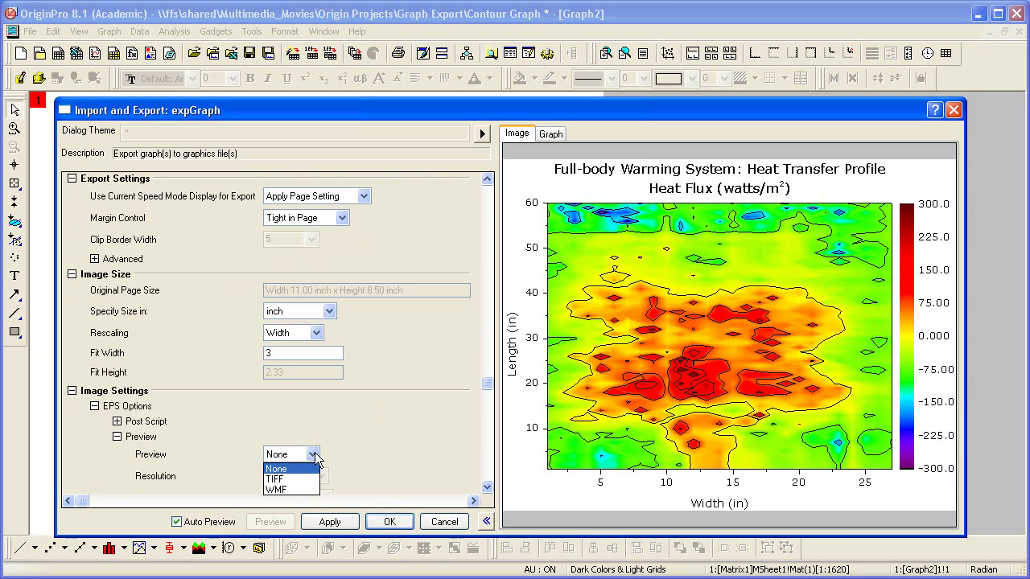
pyautogui.click(354, 451)
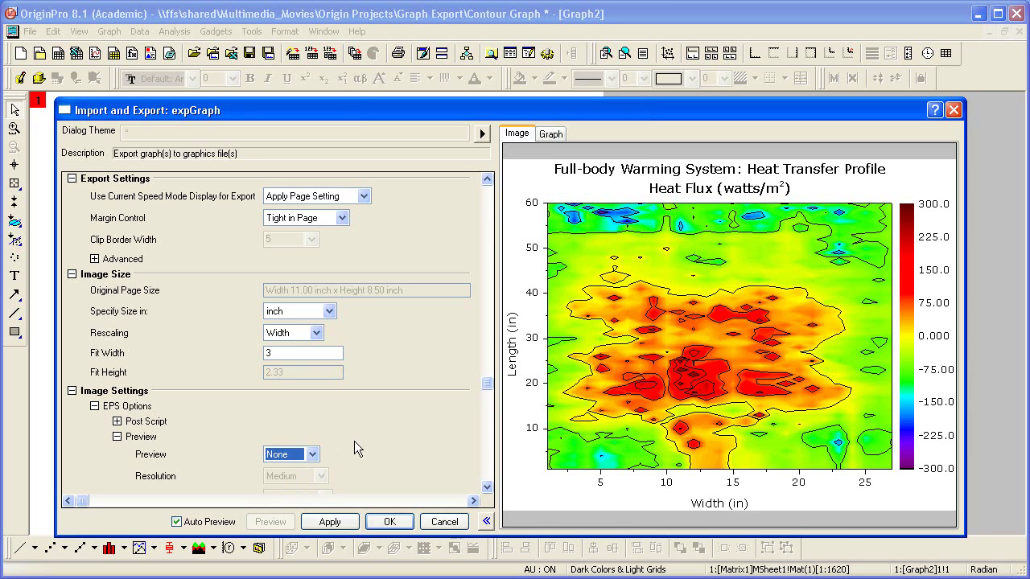
# Save the current export settings as a new dialog theme named 'My EPS Export'
pyautogui.click(486, 142)
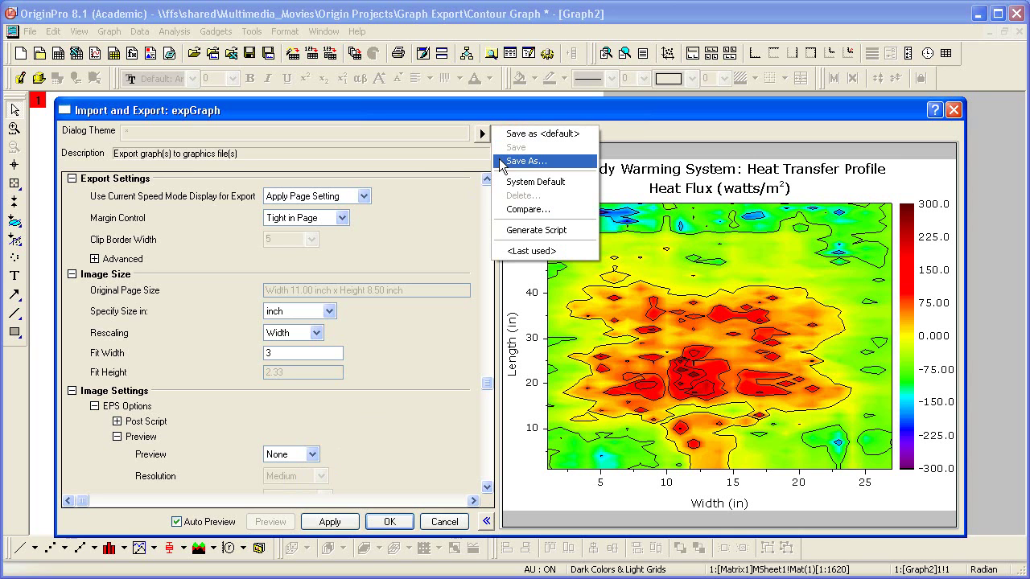
pyautogui.click(502, 161)
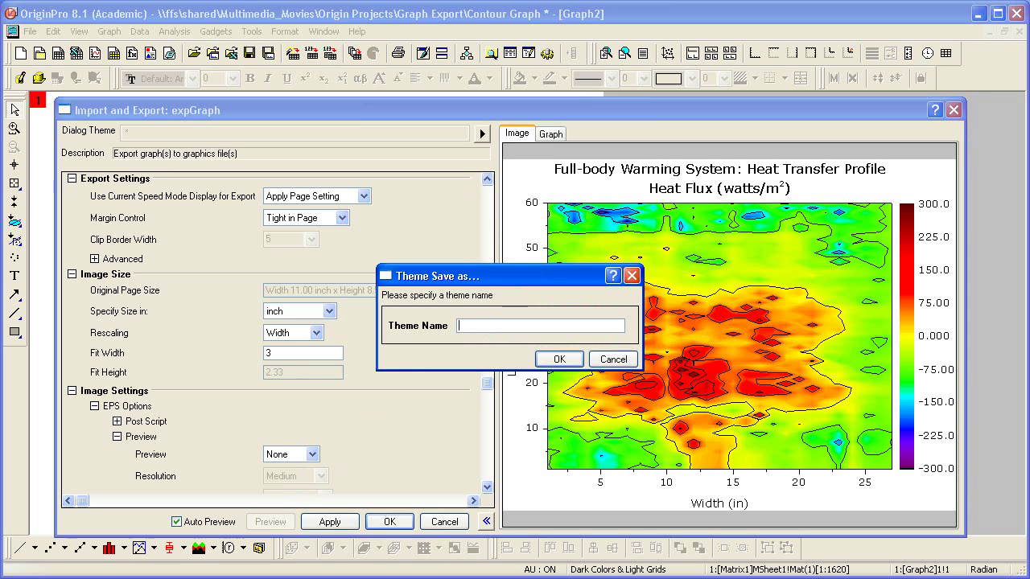
pyautogui.write('My EPS Export')
pyautogui.click(559, 359)
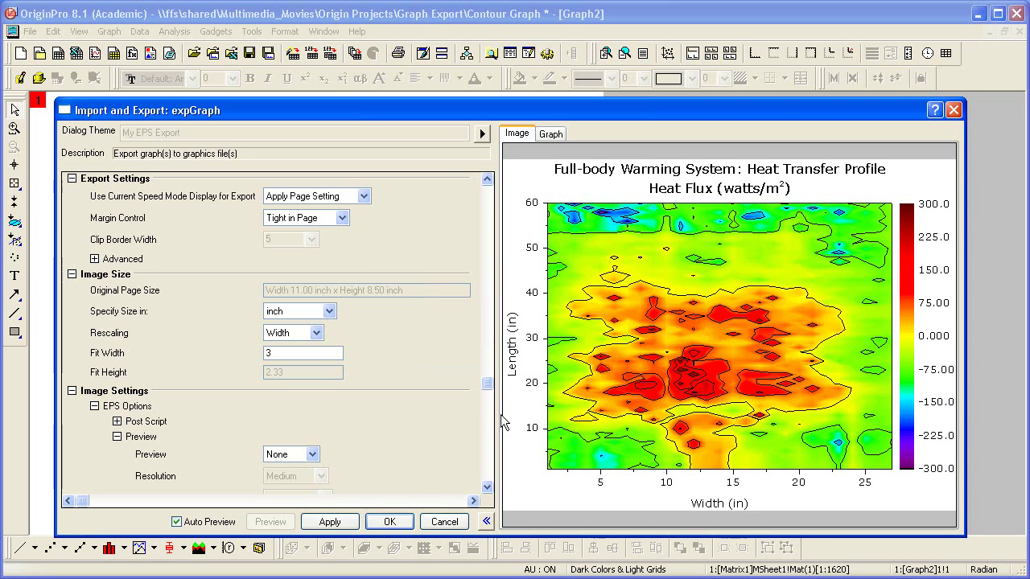
# Export the graph as My Contour Graph.eps into the User Files folder
pyautogui.click(401, 523)
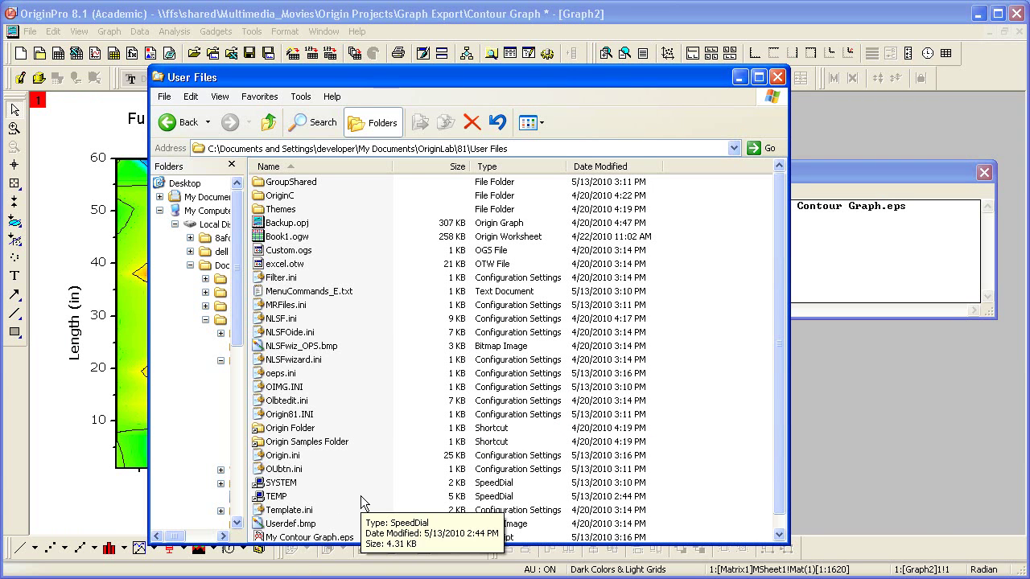
# Open My Contour Graph.eps from Explorer to view the contour graph in GSview
pyautogui.scroll(-1, 360, 495)
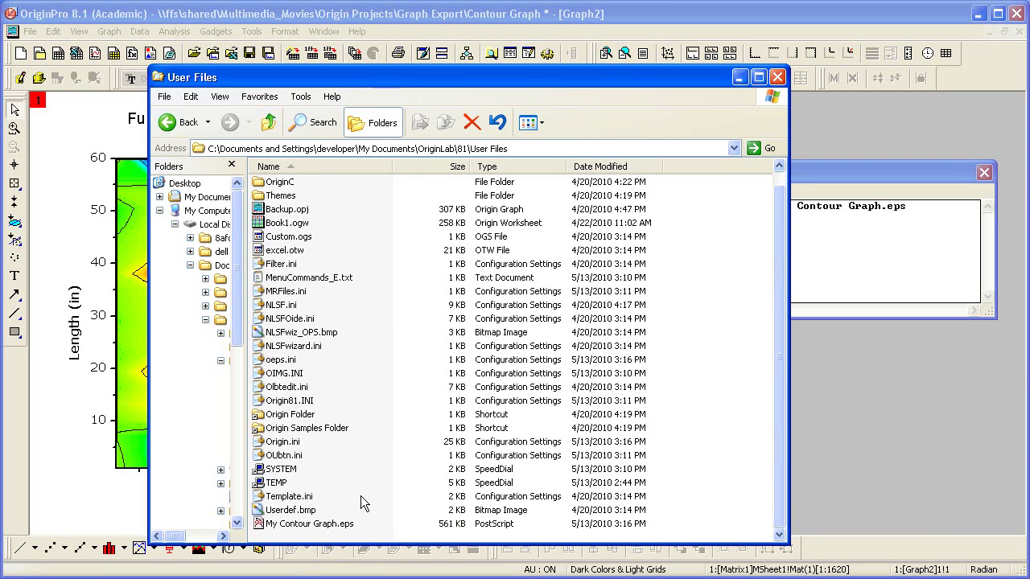
pyautogui.doubleClick(325, 527)
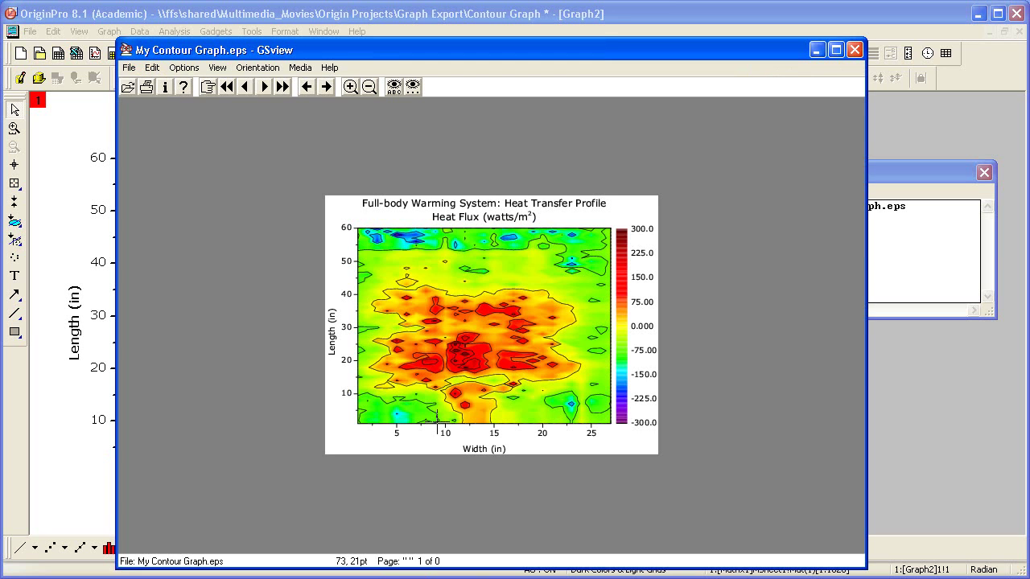
# Return to Origin, hide the Script Window log, and show the File > Recent Exports list
pyautogui.click(485, 26)
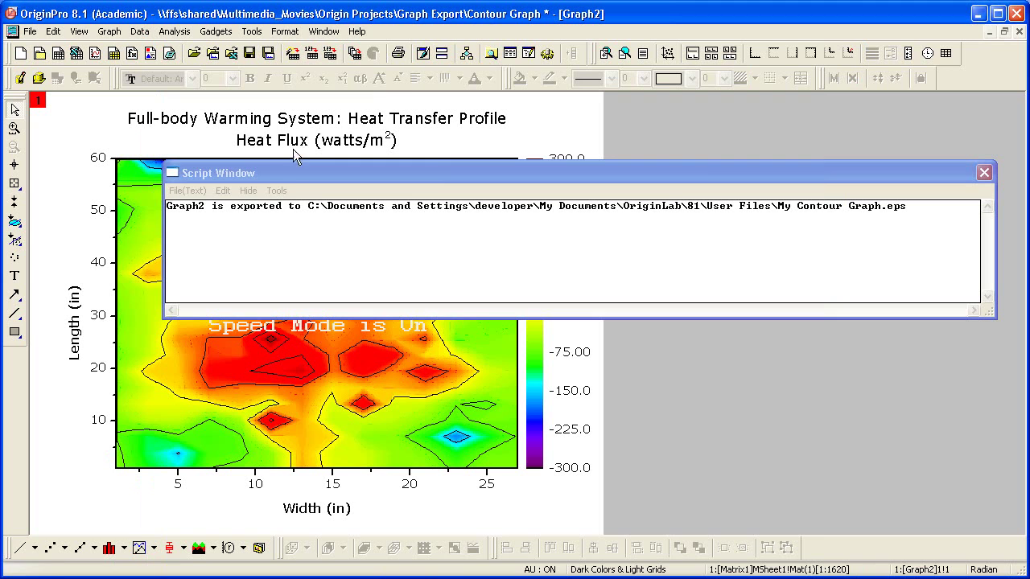
pyautogui.click(251, 192)
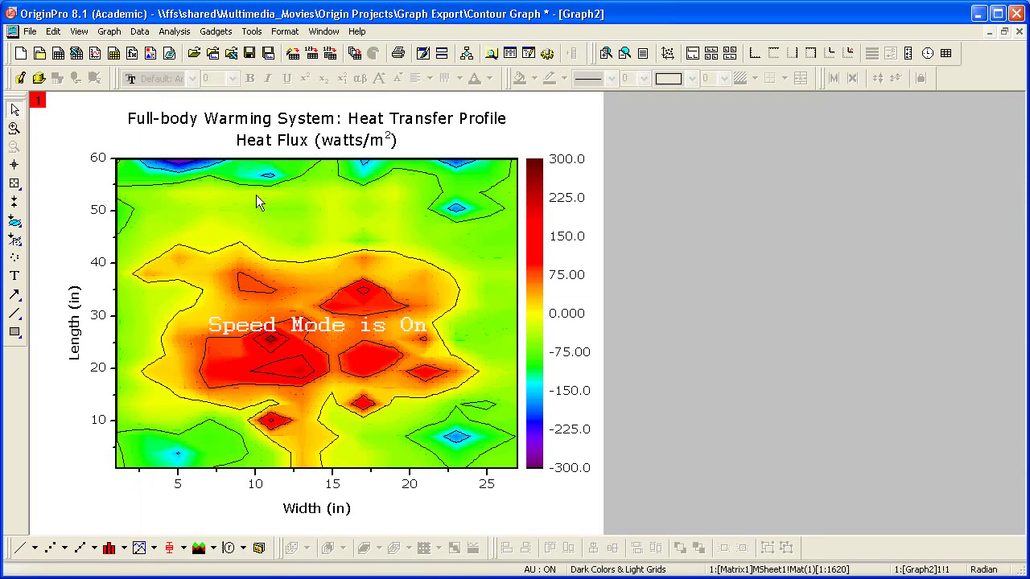
pyautogui.click(30, 32)
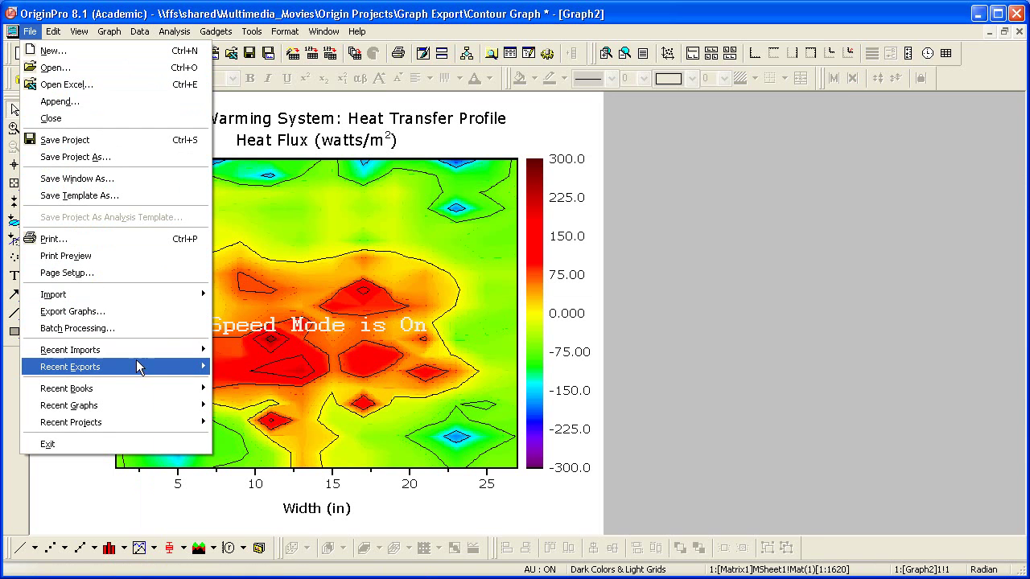
pyautogui.moveTo(136, 367)
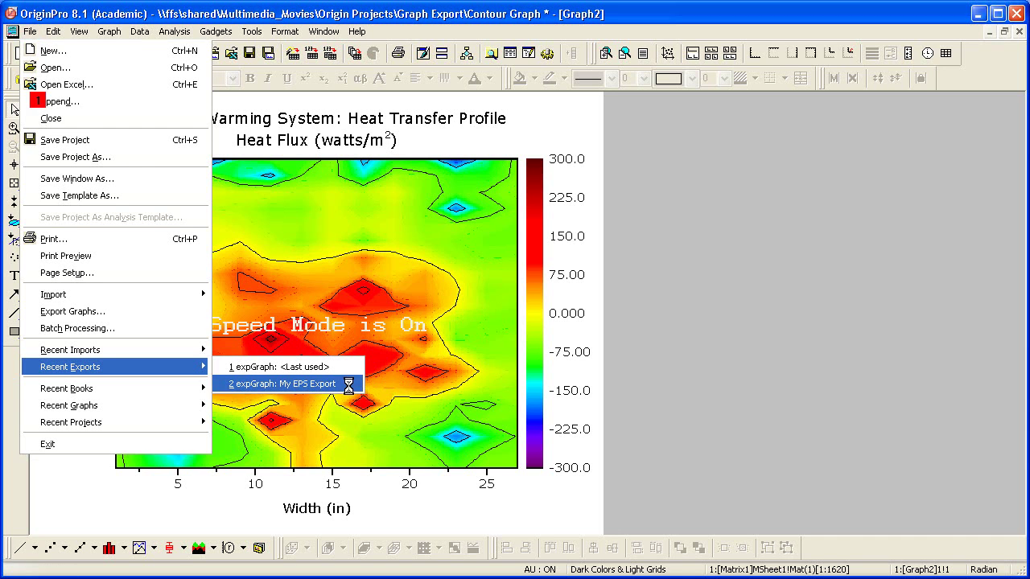
# Reopen the 'expGraph: My EPS Export' settings and switch Image Type to Portable Network Graphics (*.png)
pyautogui.click(350, 385)
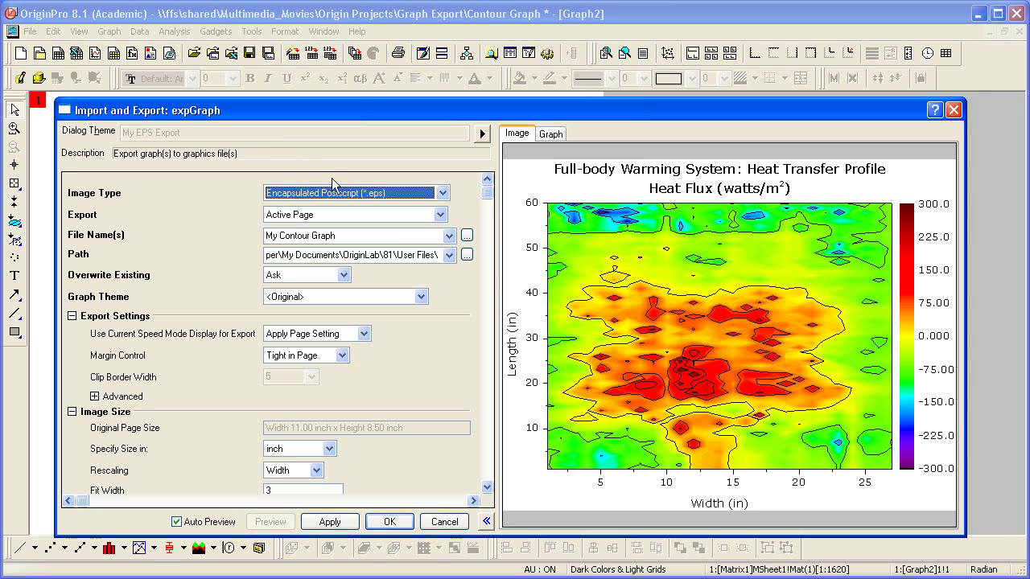
pyautogui.click(367, 197)
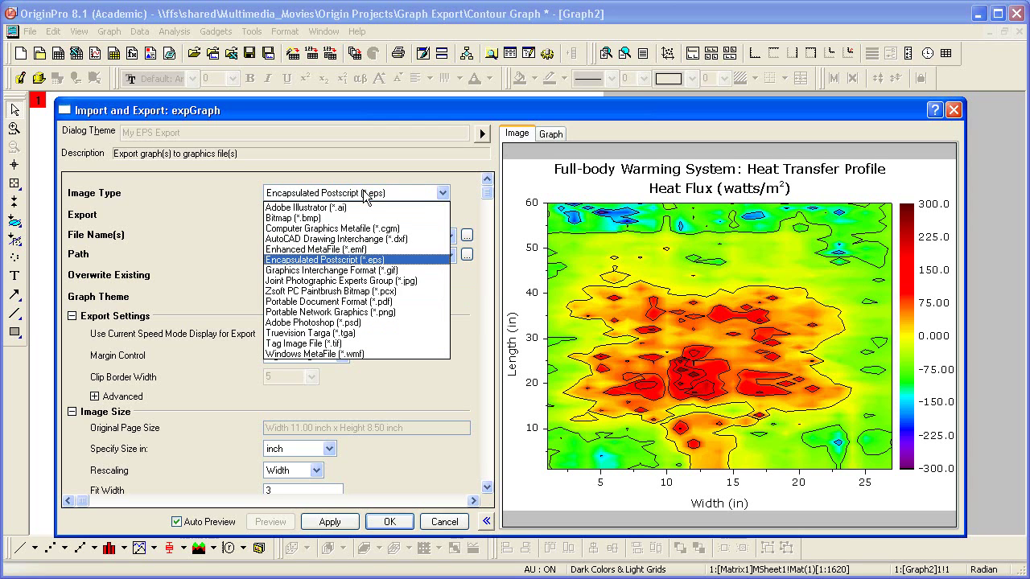
pyautogui.click(396, 314)
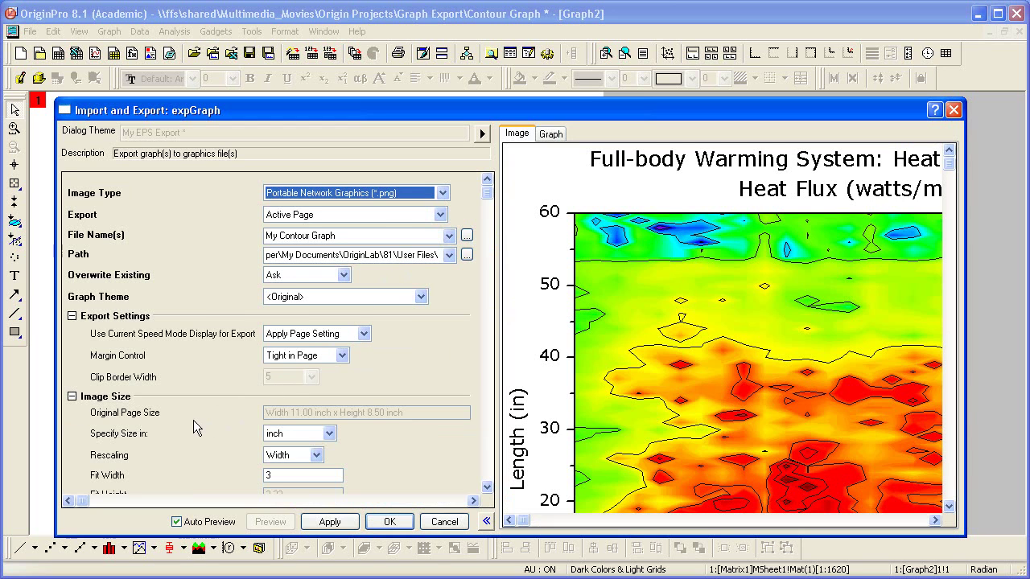
# Switch the export size units to pixels and change the width from 900 to 800 (800 x 621)
pyautogui.scroll(-1, 191, 428)
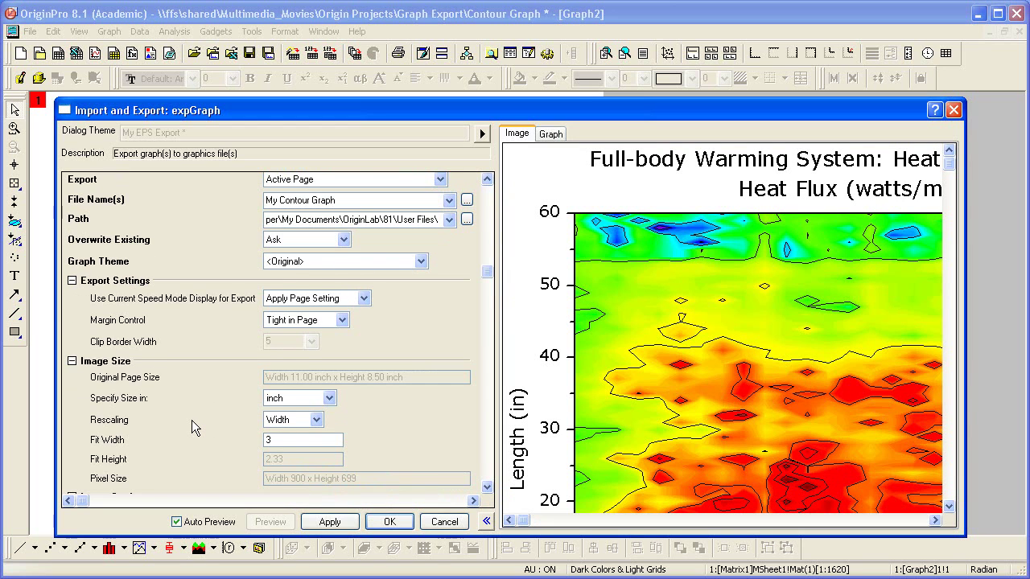
pyautogui.scroll(-1, 191, 420)
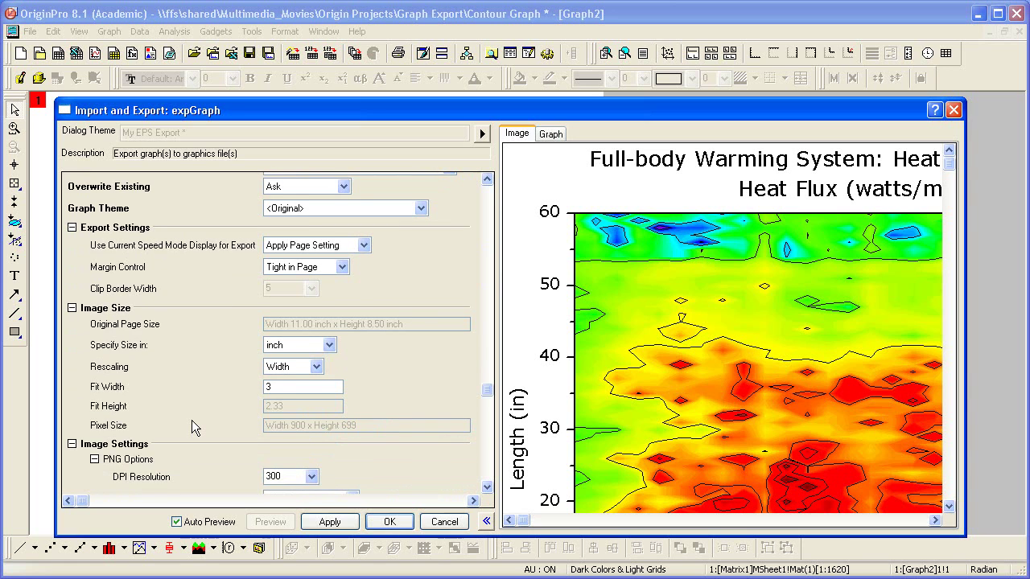
pyautogui.scroll(-1, 192, 425)
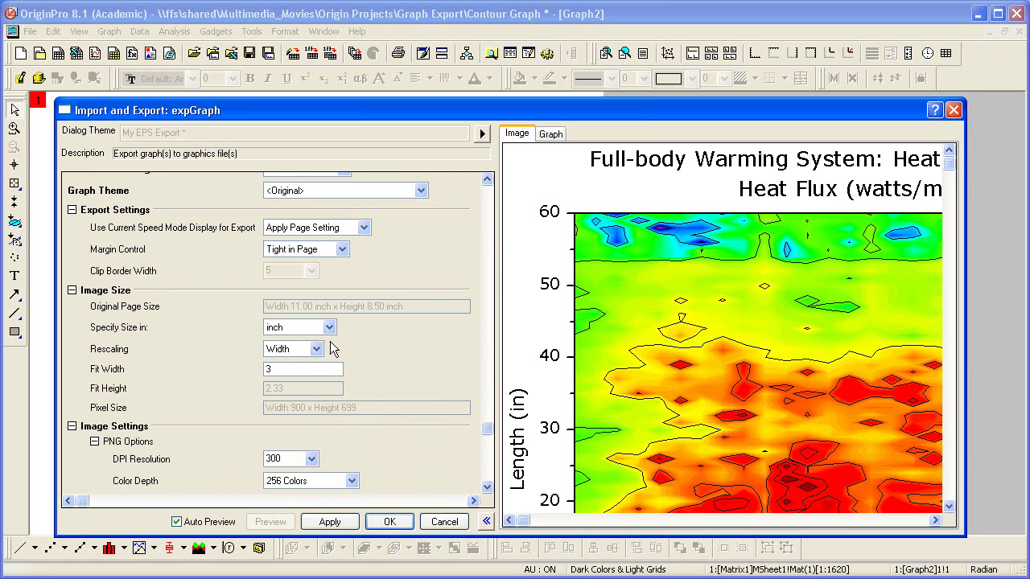
pyautogui.click(329, 327)
pyautogui.click(322, 364)
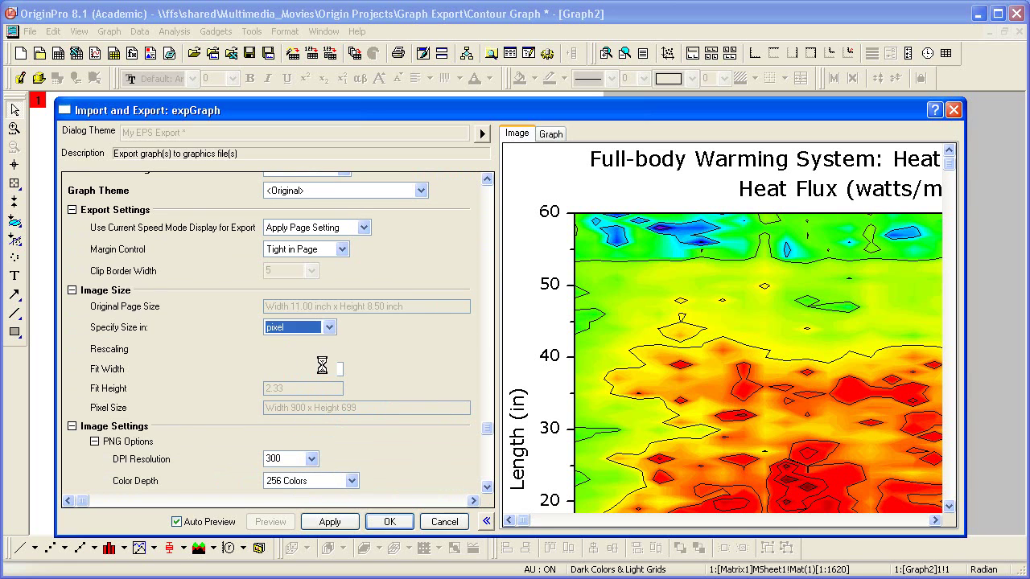
pyautogui.doubleClick(307, 370)
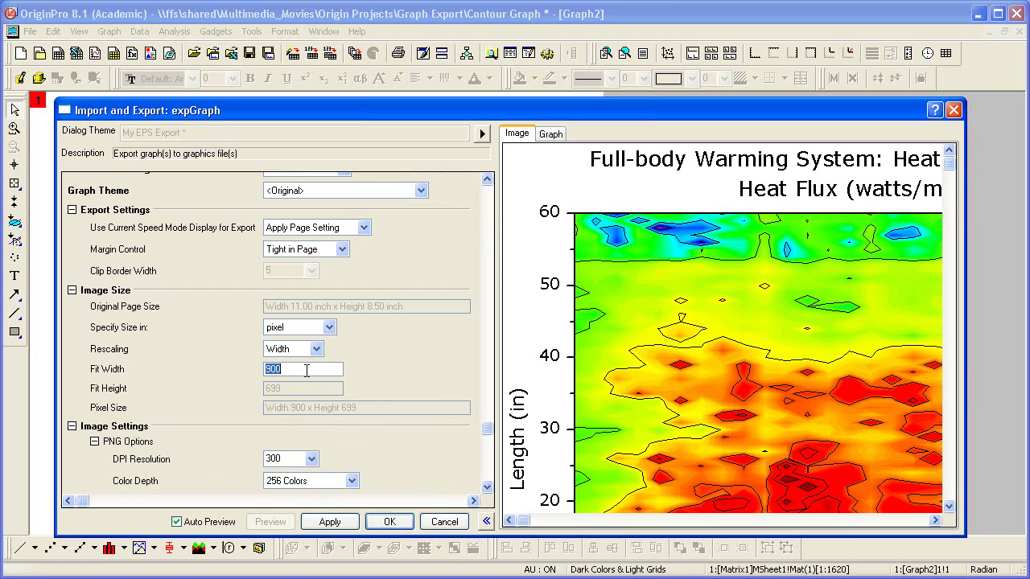
pyautogui.write('800')
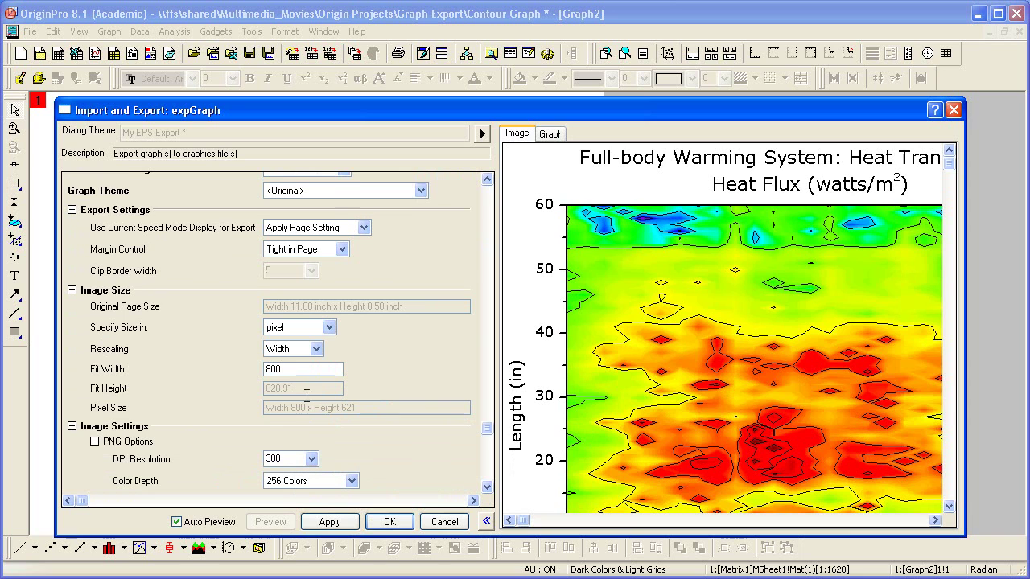
pyautogui.scroll(-1, 231, 446)
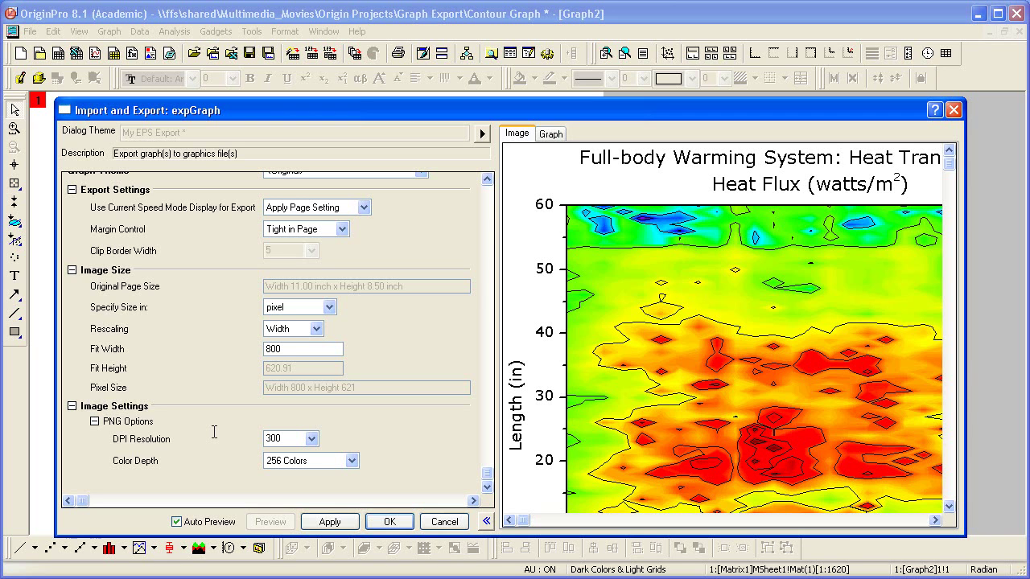
# Set the PNG resolution to 72 DPI and save these settings as the theme 'My PNG Export'
pyautogui.click(312, 439)
pyautogui.click(312, 454)
pyautogui.click(482, 134)
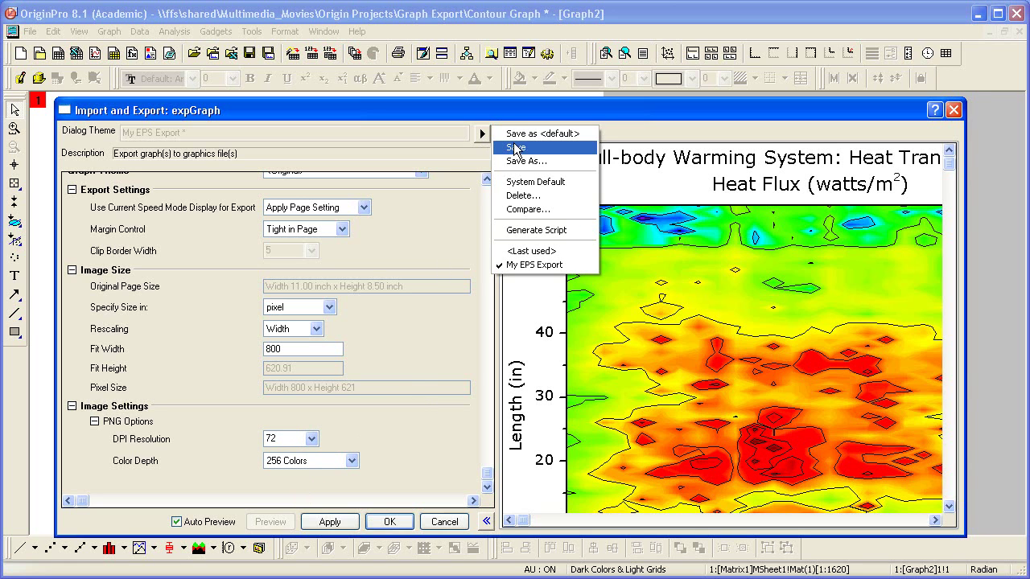
pyautogui.click(521, 162)
pyautogui.write('My PNG E')
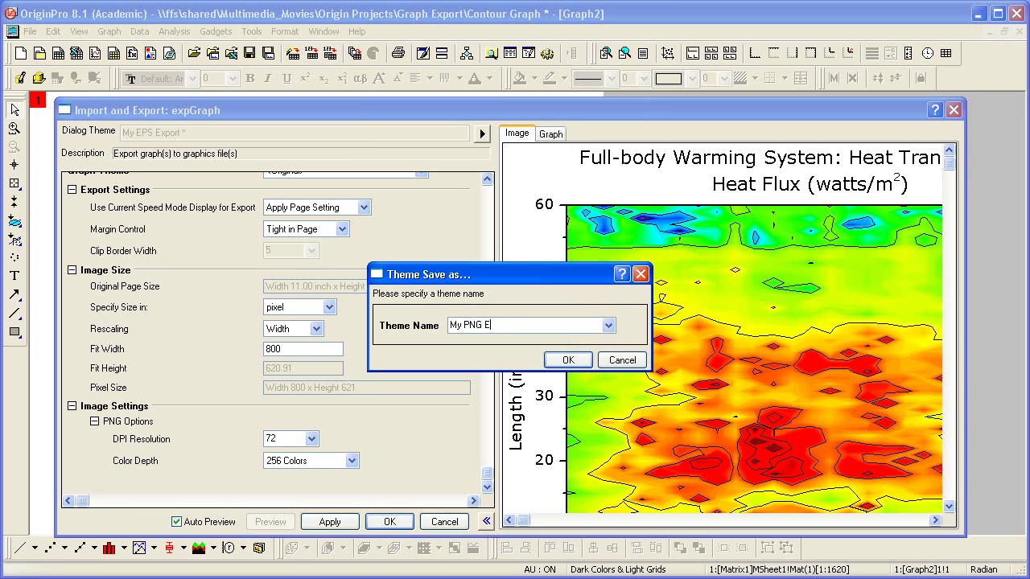
pyautogui.write('xport')
pyautogui.click(555, 359)
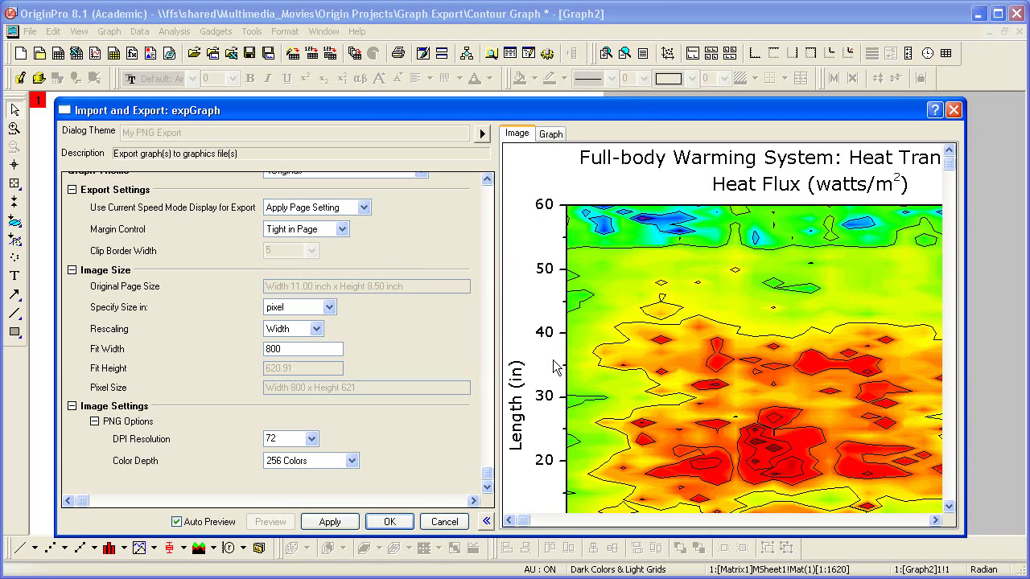
# Run the export to write My Contour Graph.png into the User Files folder
pyautogui.click(390, 519)
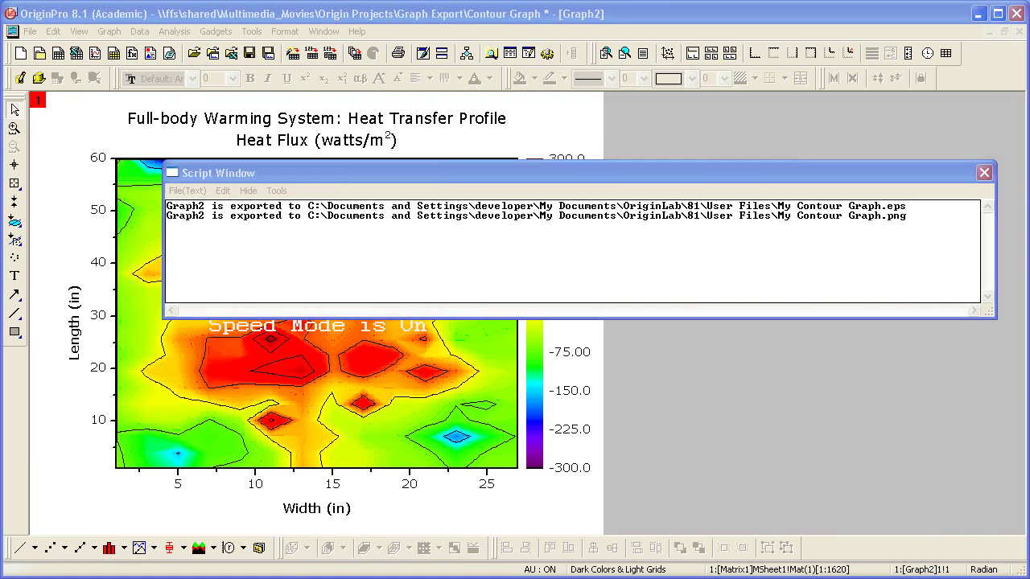
# Find My Contour Graph.png in User Files, check its 800 x 620 size, and bring up its actions
pyautogui.scroll(-1, 334, 523)
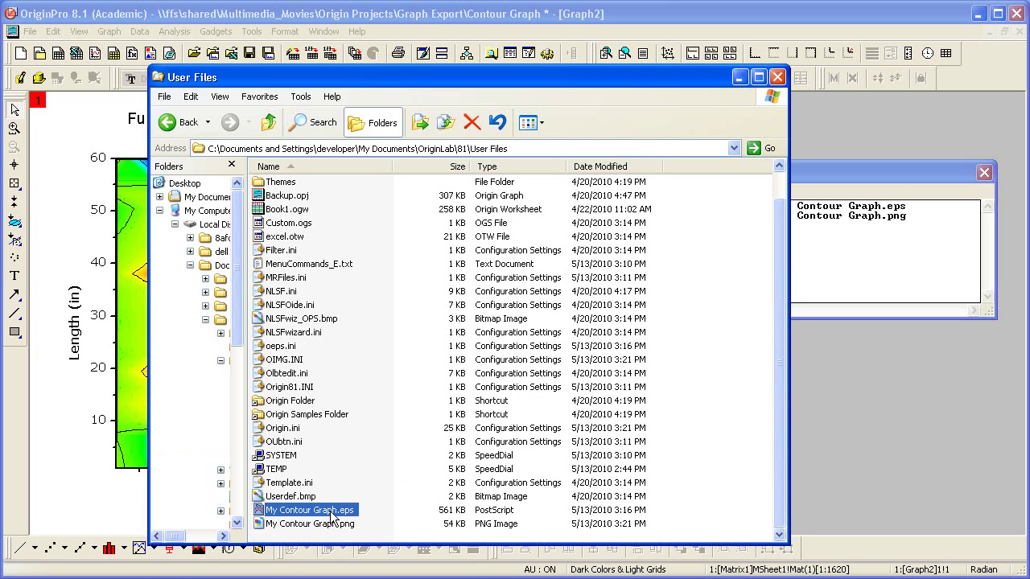
pyautogui.moveTo(359, 531)
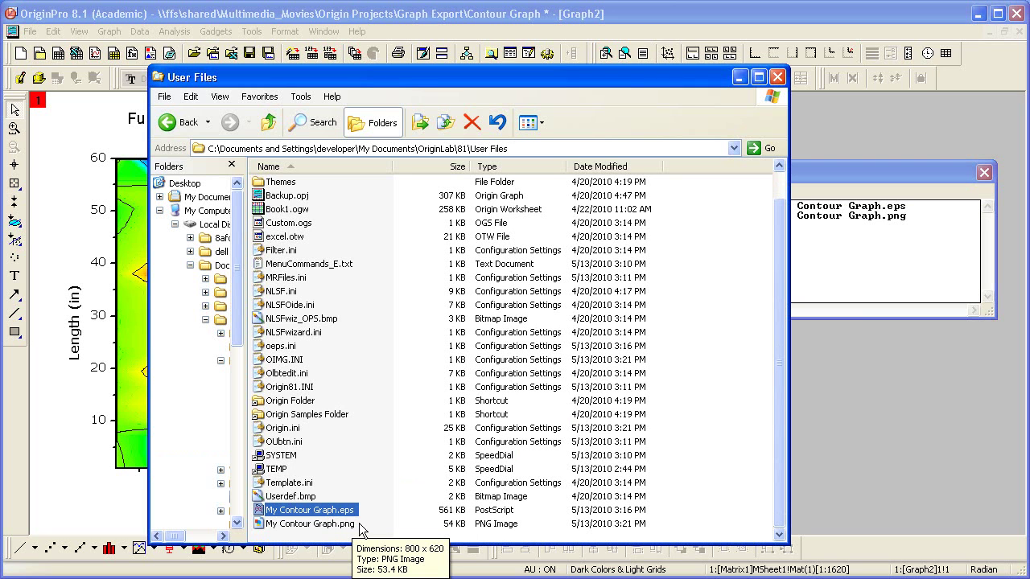
pyautogui.rightClick(326, 531)
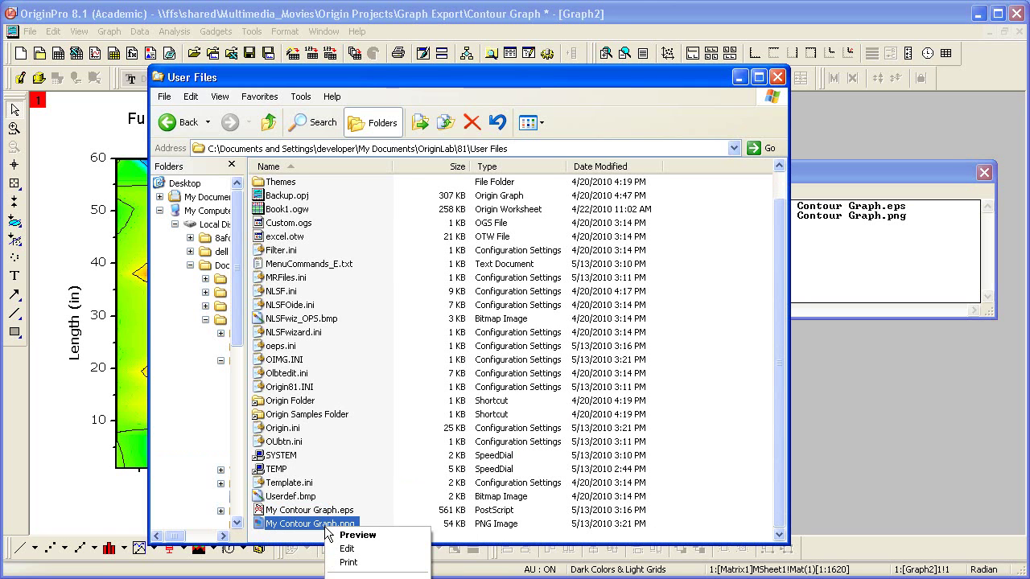
# Open the PNG in Paint and view its attributes: 800 x 620 pixels at 72 dpi
pyautogui.click(346, 548)
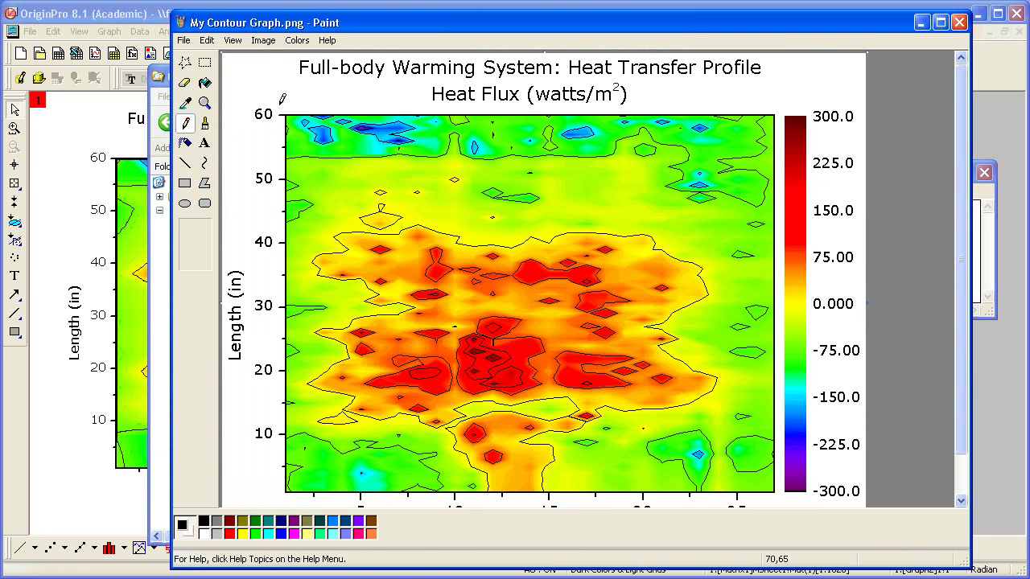
pyautogui.click(262, 41)
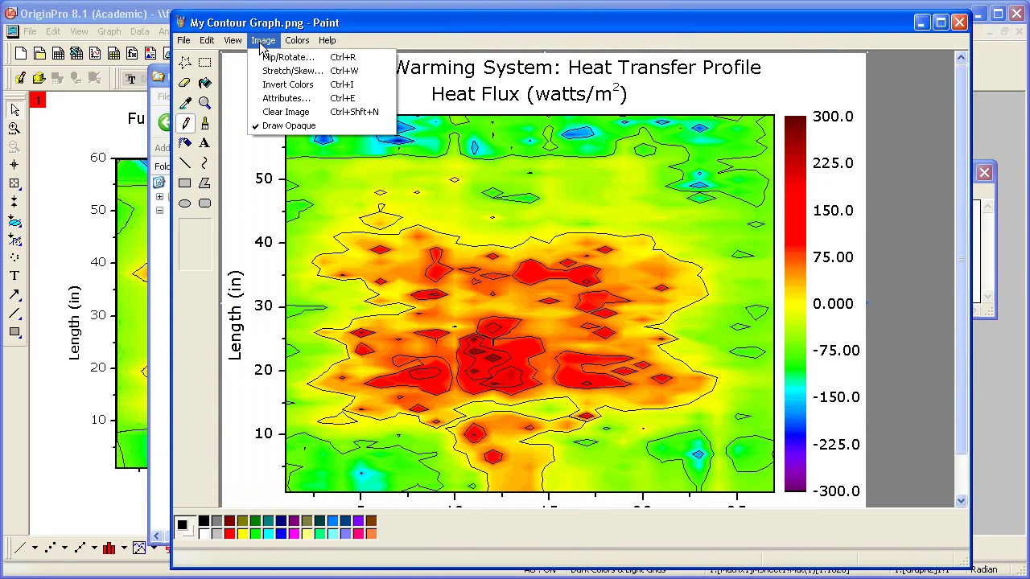
pyautogui.click(286, 98)
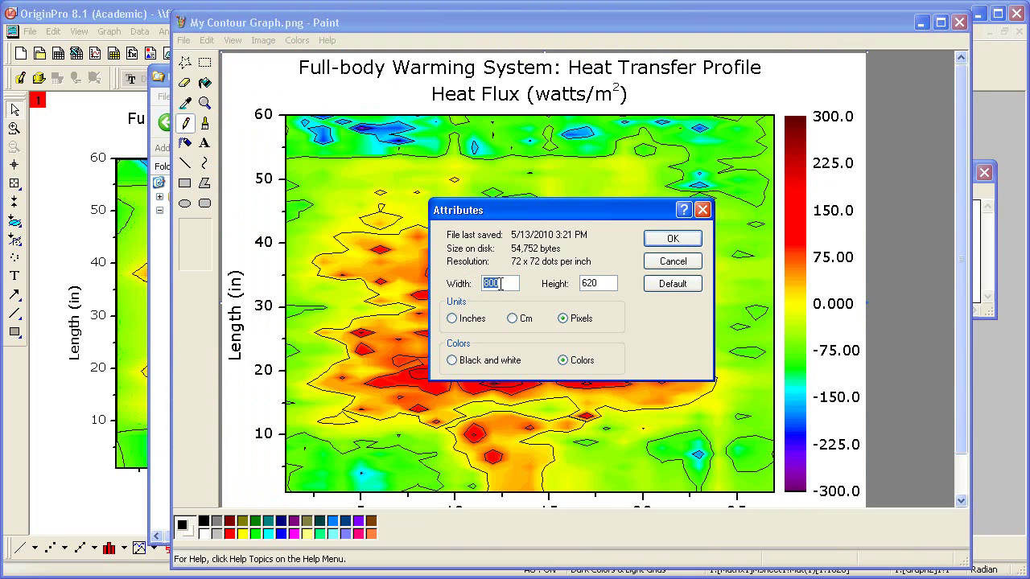